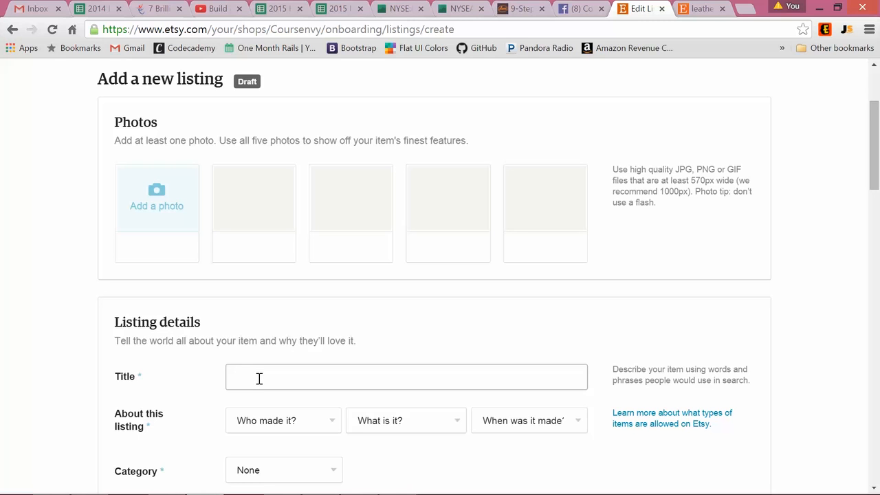
Step: Enter the listing title "leather jacket - vintage leather - authentic leather coat"
{"action": "left_click", "coordinate": [259, 379]}
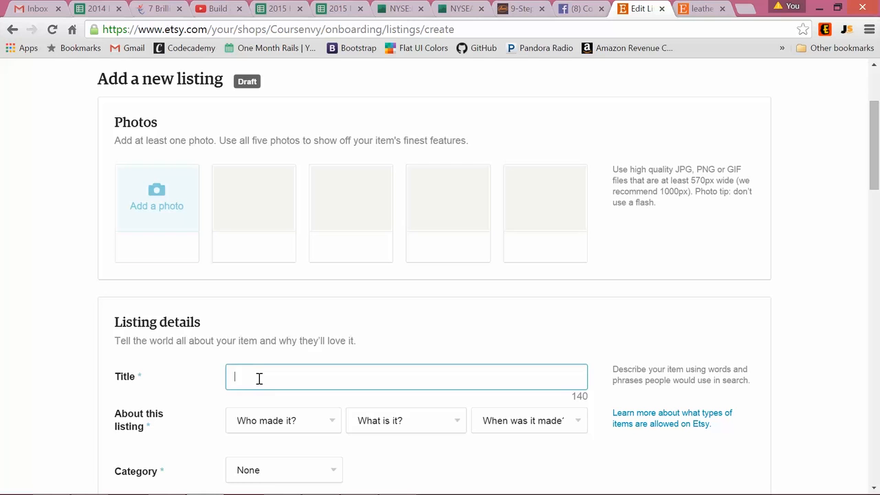
{"action": "type", "text": "leather jacket -vintage"}
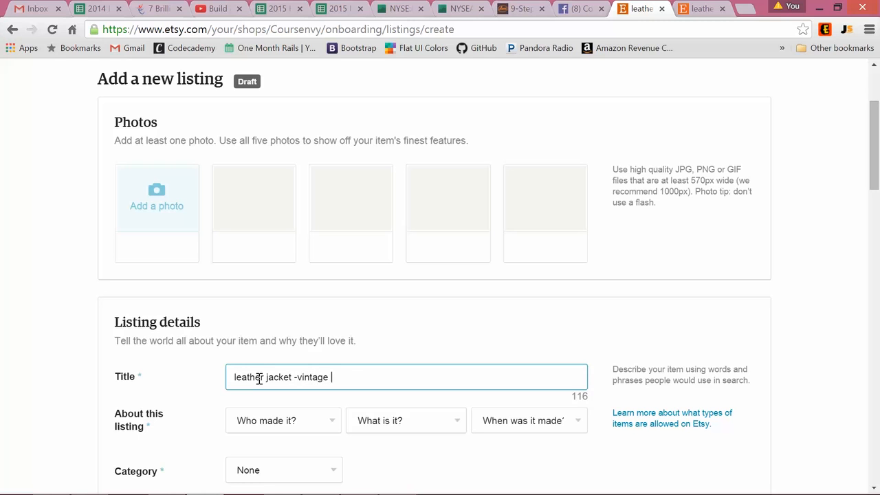
{"action": "type", "text": " leather - authent"}
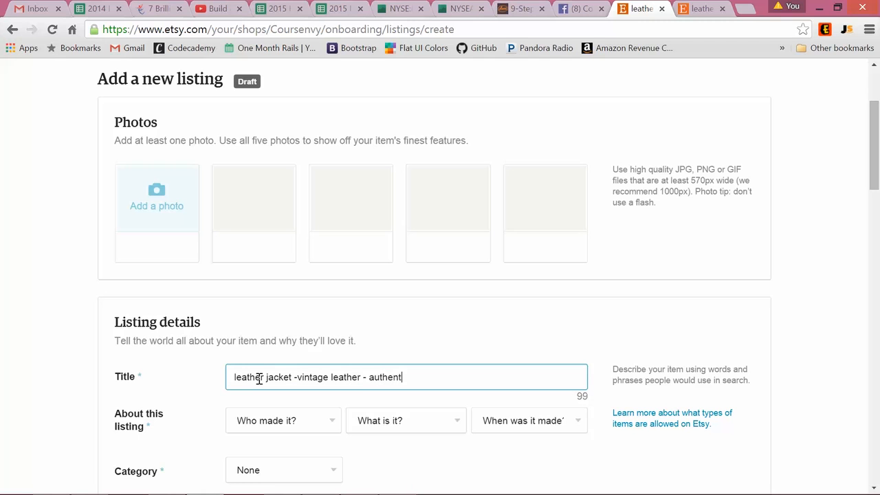
{"action": "type", "text": "ic leather coat"}
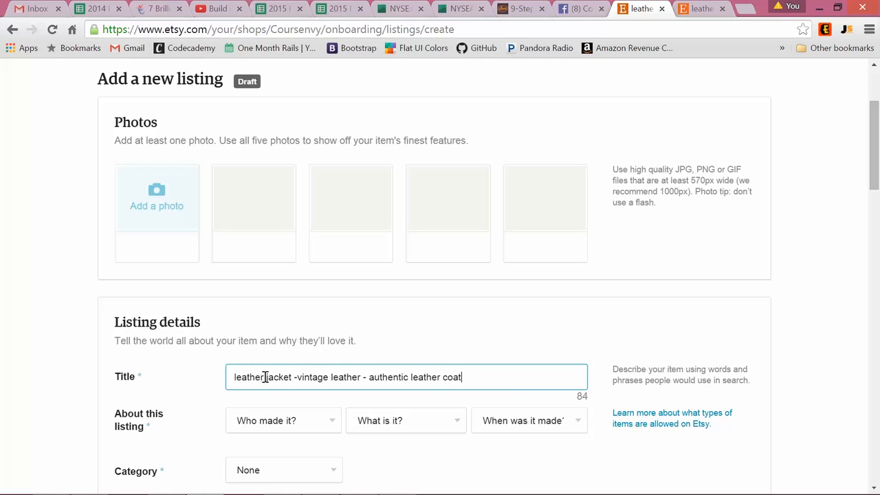
{"action": "left_click", "coordinate": [298, 380]}
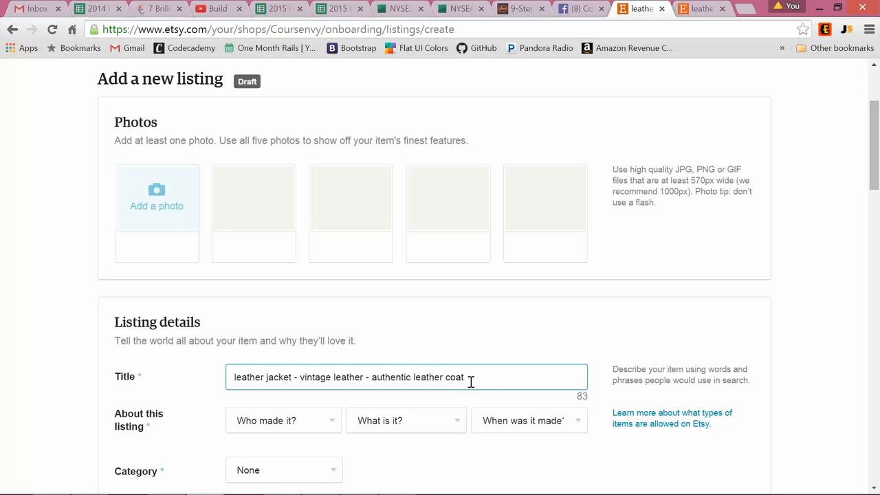
Step: Fill in the listing's background details: made by "I did", a finished product, made in 2010 - 2015
{"action": "scroll", "coordinate": [172, 347], "scroll_direction": "down", "scroll_amount": 1}
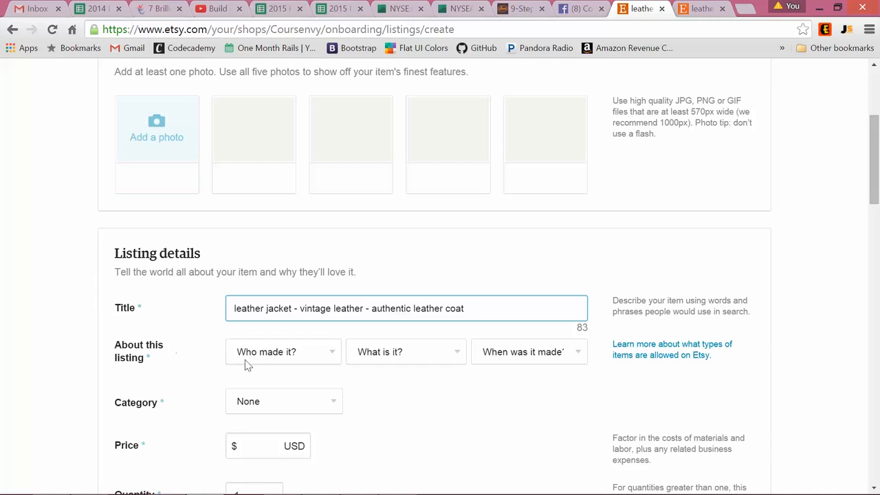
{"action": "left_click", "coordinate": [276, 356]}
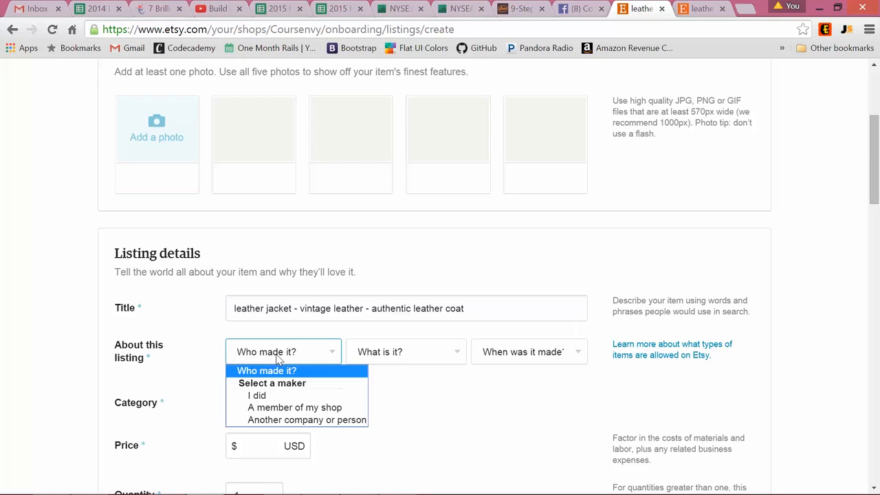
{"action": "left_click", "coordinate": [266, 397]}
{"action": "left_click", "coordinate": [396, 353]}
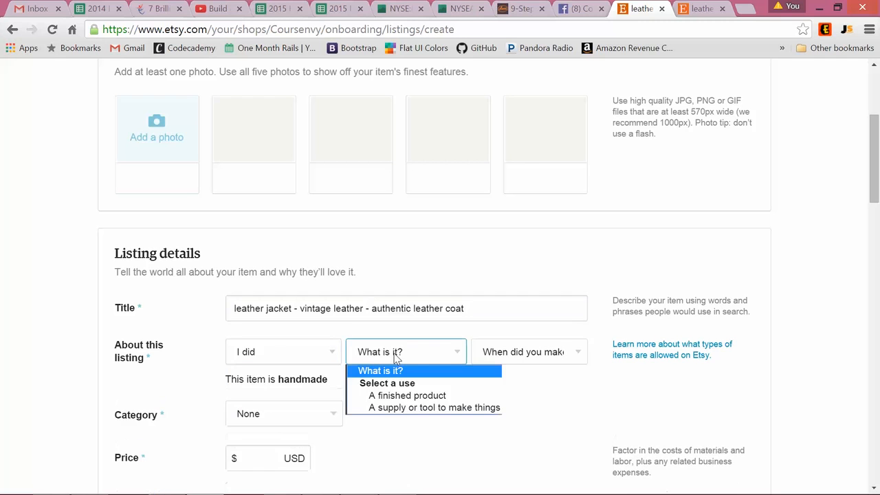
{"action": "left_click", "coordinate": [401, 397]}
{"action": "left_click", "coordinate": [535, 355]}
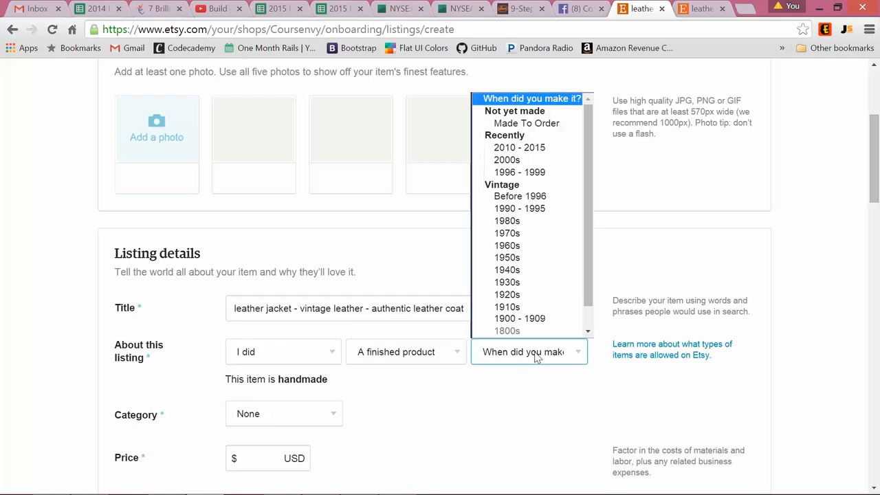
{"action": "left_click", "coordinate": [548, 148]}
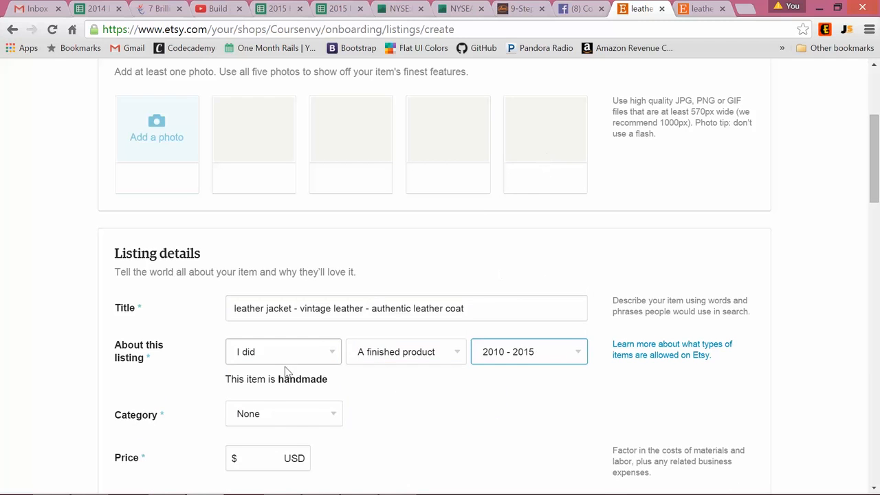
Step: Set the listing's category to Clothing and its price to 80 USD
{"action": "left_click", "coordinate": [328, 417]}
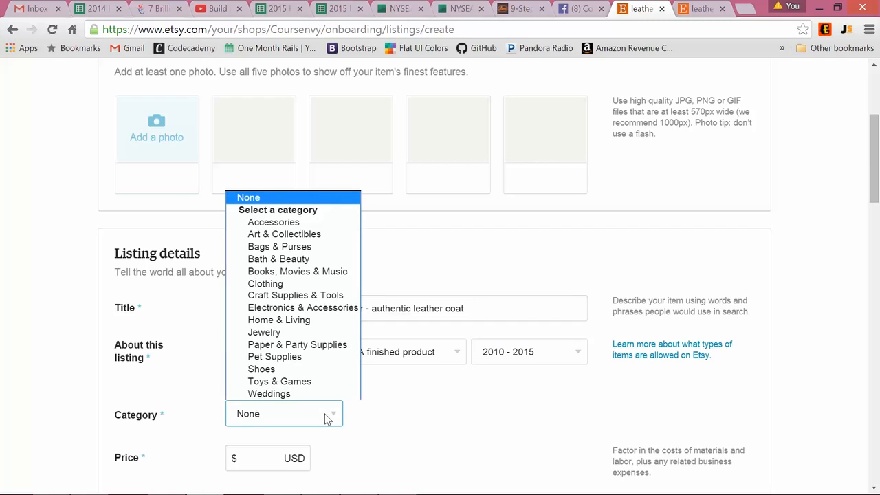
{"action": "left_click", "coordinate": [295, 283]}
{"action": "scroll", "coordinate": [268, 338], "scroll_direction": "down", "scroll_amount": 1}
{"action": "left_click", "coordinate": [268, 393]}
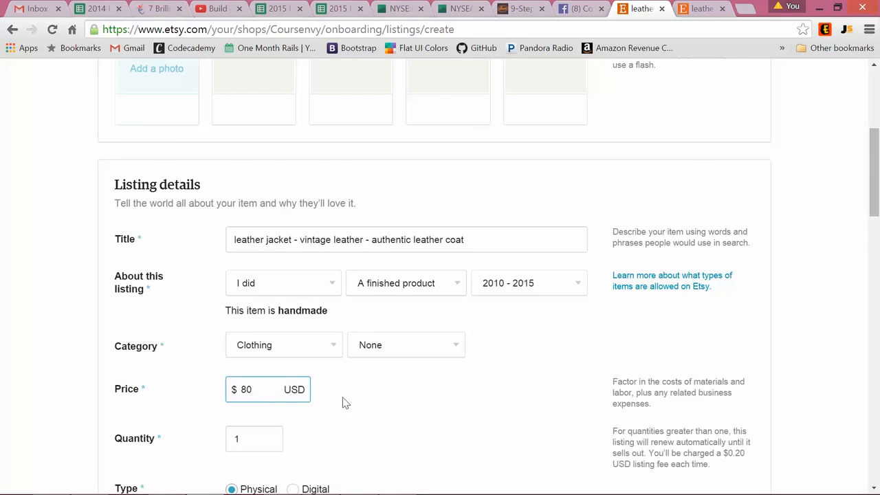
Step: Set the listing's available quantity to 7
{"action": "scroll", "coordinate": [344, 399], "scroll_direction": "down", "scroll_amount": 2}
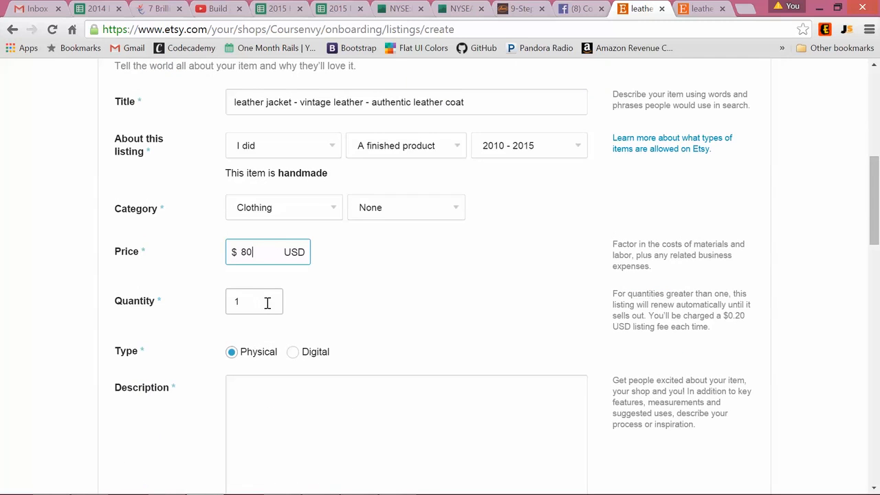
{"action": "key", "text": "Tab"}
{"action": "type", "text": "7"}
{"action": "left_click", "coordinate": [215, 305]}
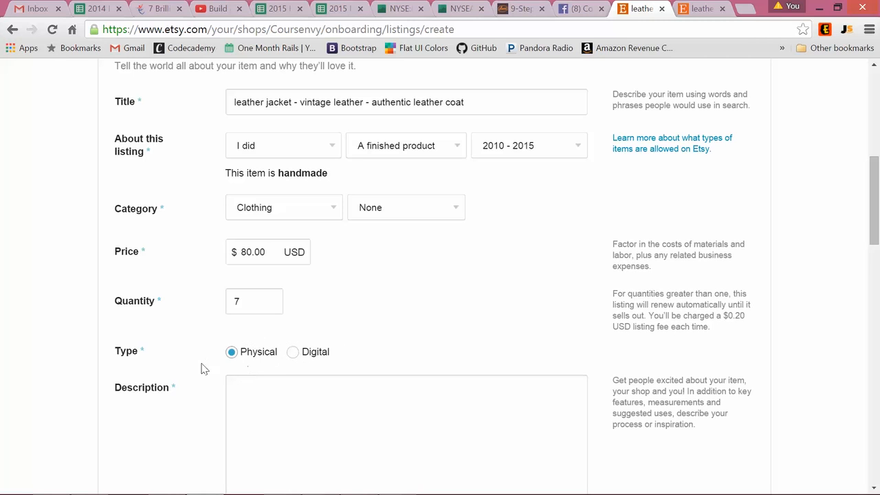
Step: Enter "First 160 characters" as the item description and show the listing's Google search result preview
{"action": "left_click", "coordinate": [268, 402]}
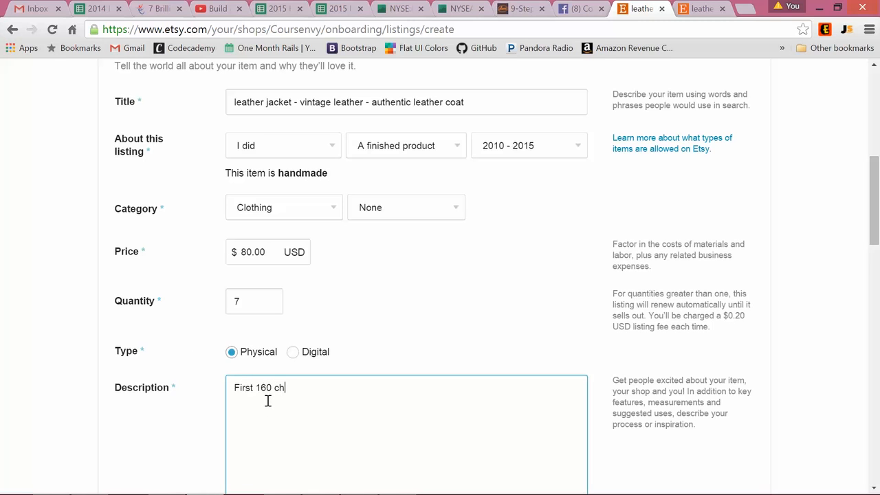
{"action": "type", "text": "First 160 characters"}
{"action": "scroll", "coordinate": [463, 415], "scroll_direction": "down", "scroll_amount": 1}
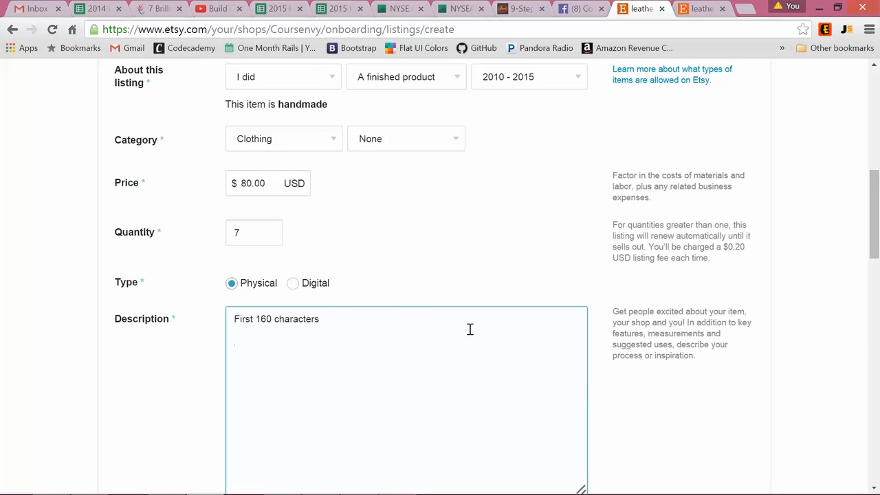
{"action": "scroll", "coordinate": [202, 325], "scroll_direction": "down", "scroll_amount": 2}
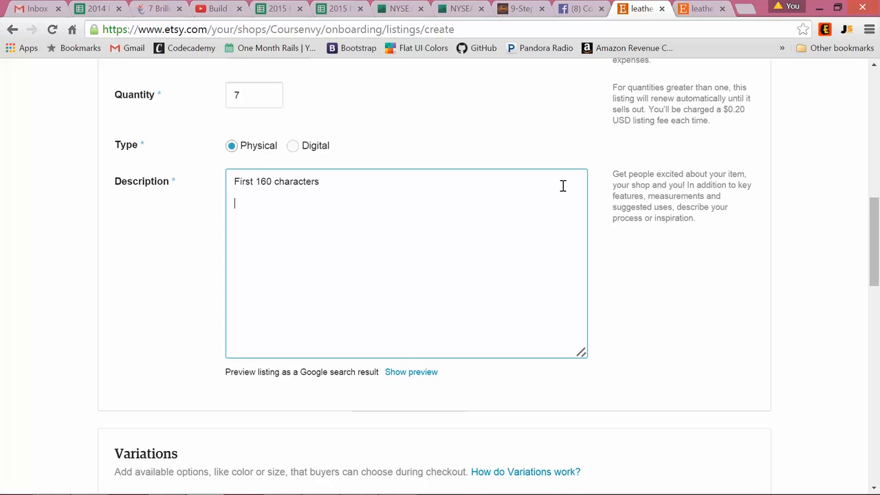
{"action": "left_click", "coordinate": [416, 376]}
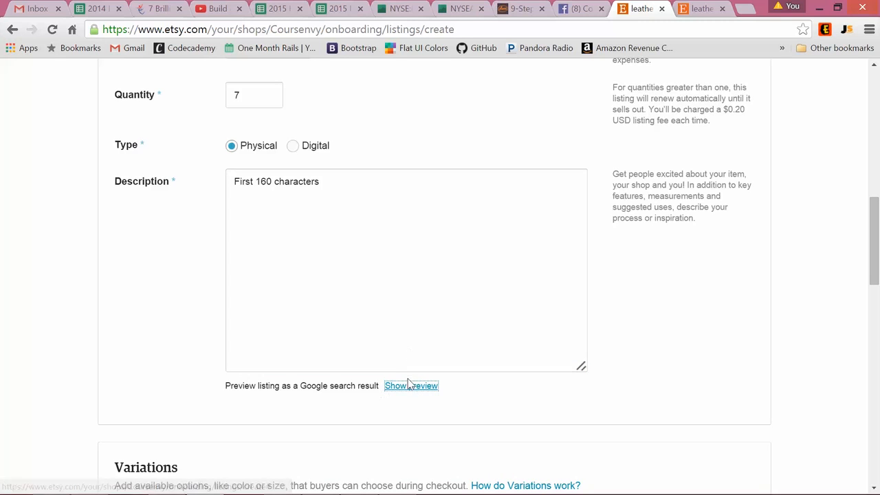
{"action": "left_click", "coordinate": [409, 388]}
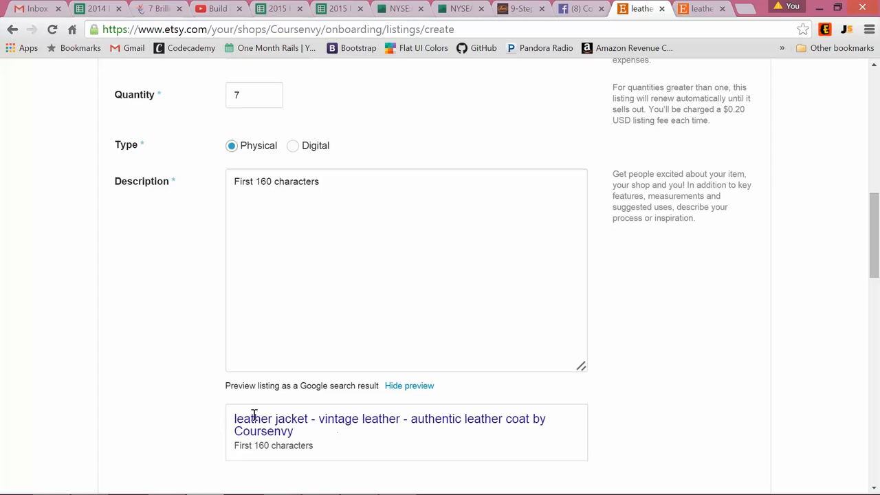
Step: Add a Size variation to the listing using the Other scale
{"action": "scroll", "coordinate": [532, 436], "scroll_direction": "down", "scroll_amount": 5}
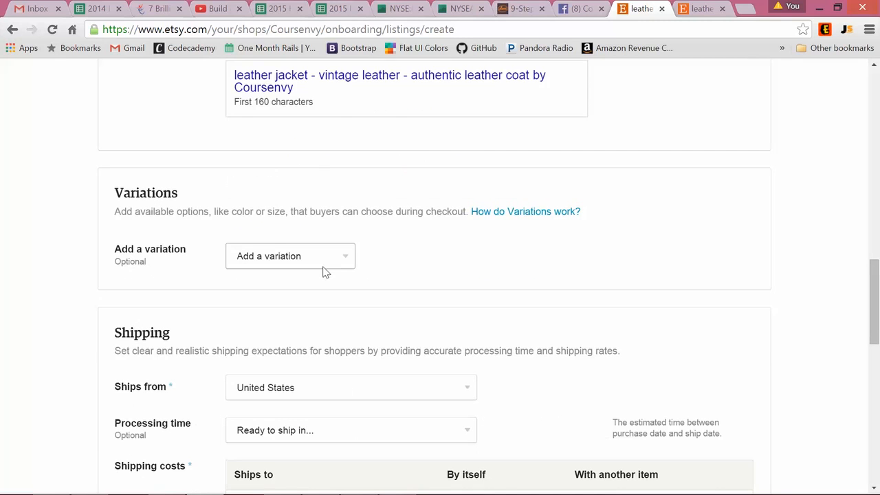
{"action": "left_click", "coordinate": [334, 259]}
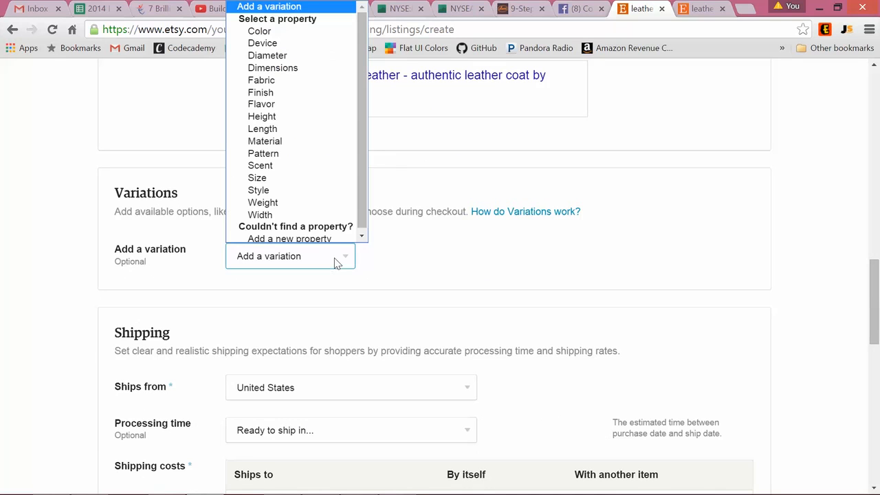
{"action": "left_click", "coordinate": [258, 178]}
{"action": "left_click", "coordinate": [436, 263]}
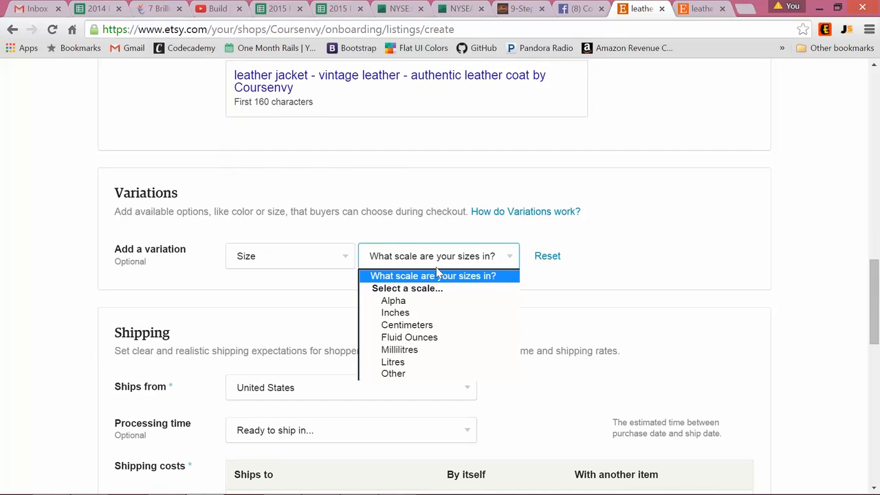
{"action": "left_click", "coordinate": [416, 374]}
Step: Add the options Large and Medium to the Size variation
{"action": "left_click", "coordinate": [293, 290]}
{"action": "type", "text": "Large"}
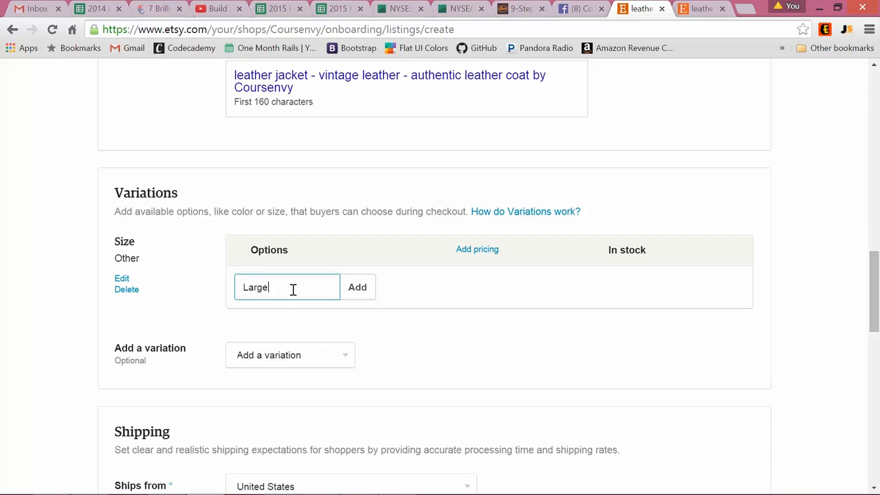
{"action": "left_click", "coordinate": [350, 288]}
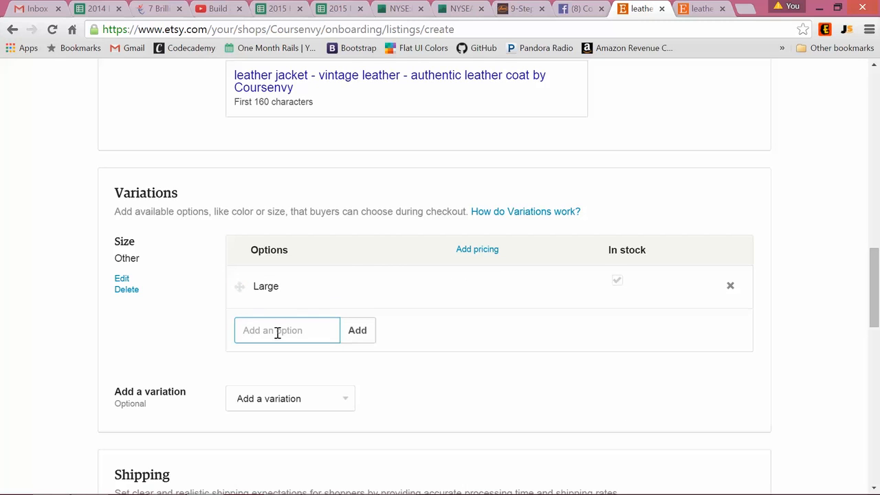
{"action": "type", "text": "Medium"}
{"action": "left_click", "coordinate": [357, 331]}
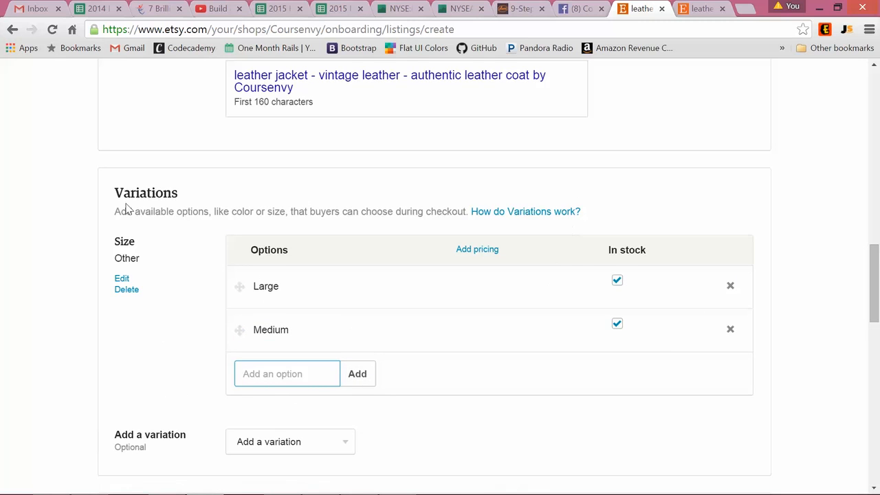
Step: Set the shipping processing time to 1-3 business days
{"action": "scroll", "coordinate": [41, 318], "scroll_direction": "down", "scroll_amount": 4}
{"action": "scroll", "coordinate": [42, 318], "scroll_direction": "down", "scroll_amount": 1}
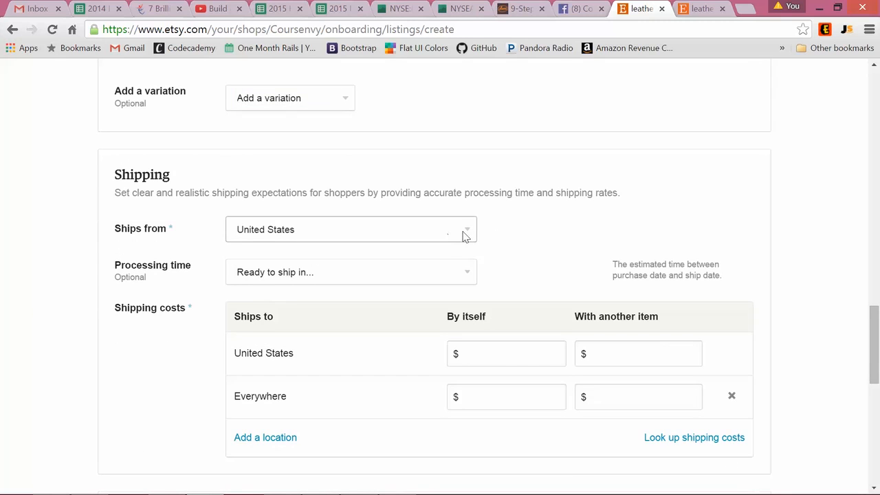
{"action": "left_click", "coordinate": [389, 275]}
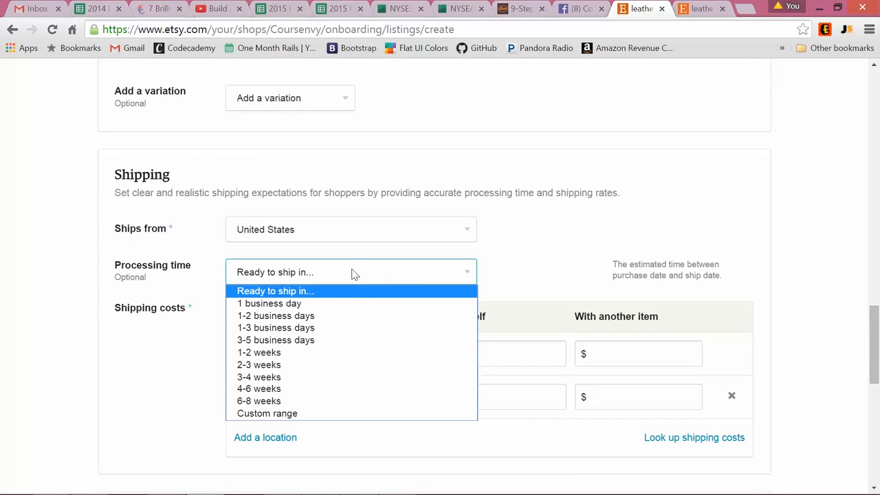
{"action": "left_click", "coordinate": [315, 328]}
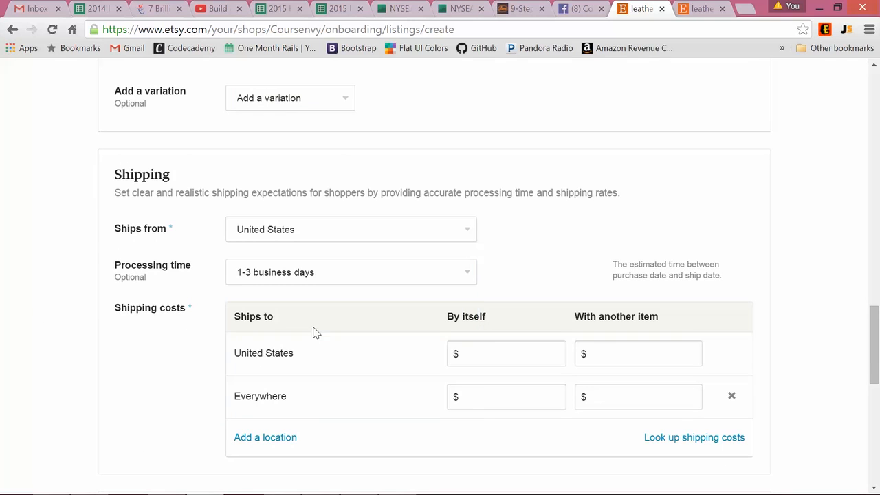
Step: Set the by-itself shipping cost to $0 for the United States and $7 for Everywhere
{"action": "left_click", "coordinate": [503, 353]}
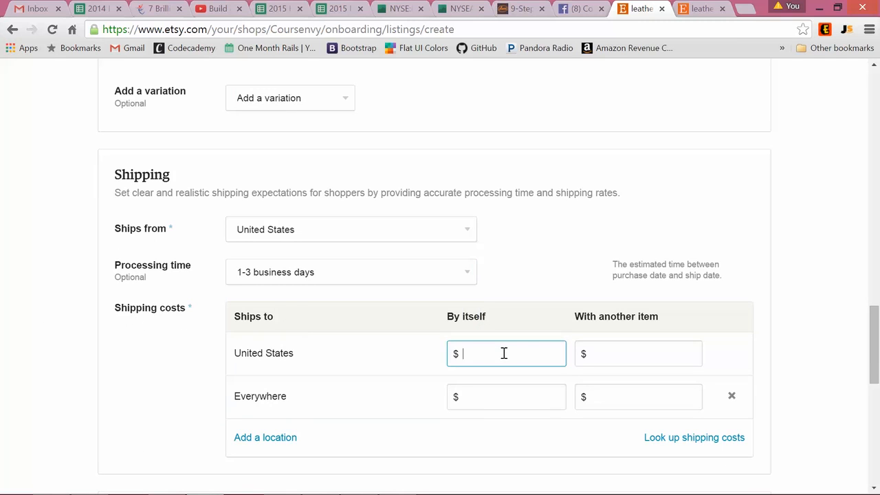
{"action": "type", "text": "0"}
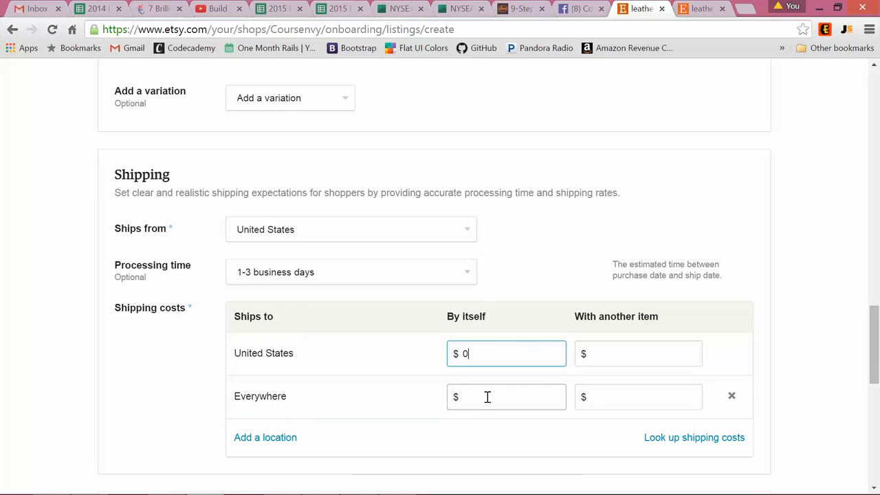
{"action": "left_click", "coordinate": [487, 397]}
{"action": "type", "text": "0"}
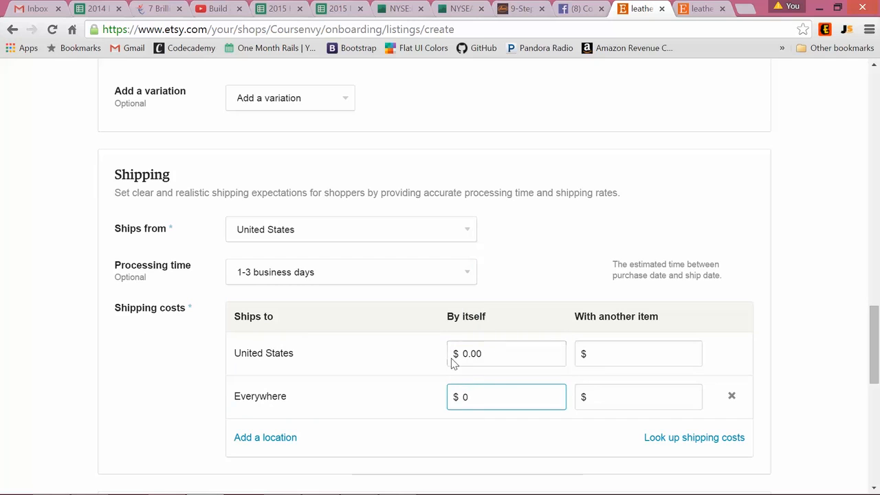
{"action": "left_click_drag", "start_coordinate": [484, 398], "coordinate": [452, 388]}
{"action": "type", "text": "7"}
{"action": "left_click", "coordinate": [388, 292]}
Step: Add the search tags "vintage leather" and "leather jacket" to the listing
{"action": "scroll", "coordinate": [388, 292], "scroll_direction": "down", "scroll_amount": 4}
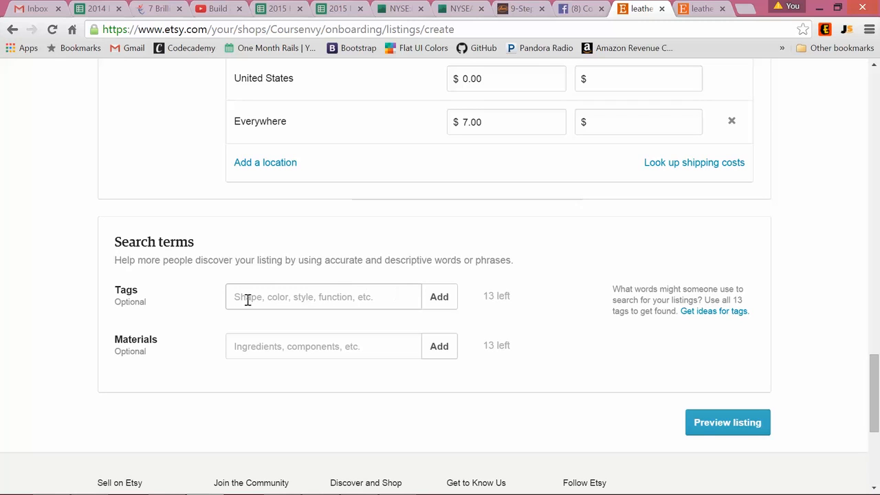
{"action": "left_click", "coordinate": [377, 298]}
{"action": "type", "text": "v"}
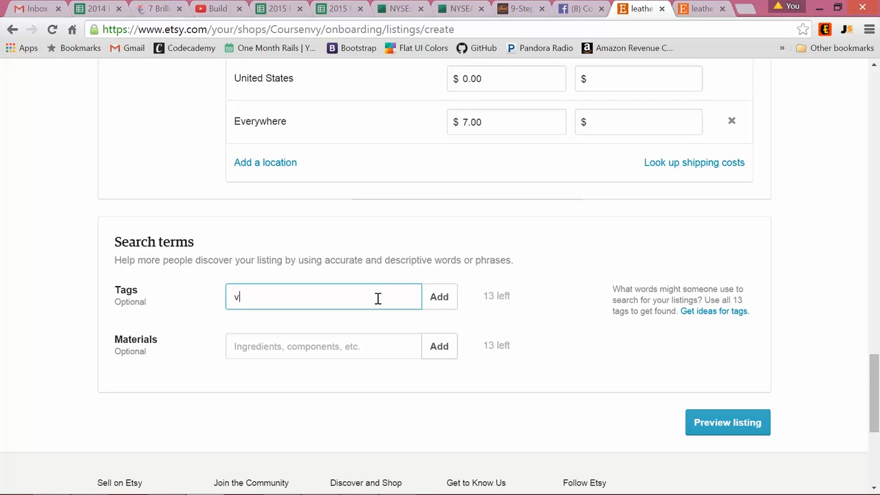
{"action": "type", "text": "intage leather"}
{"action": "key", "text": "Return"}
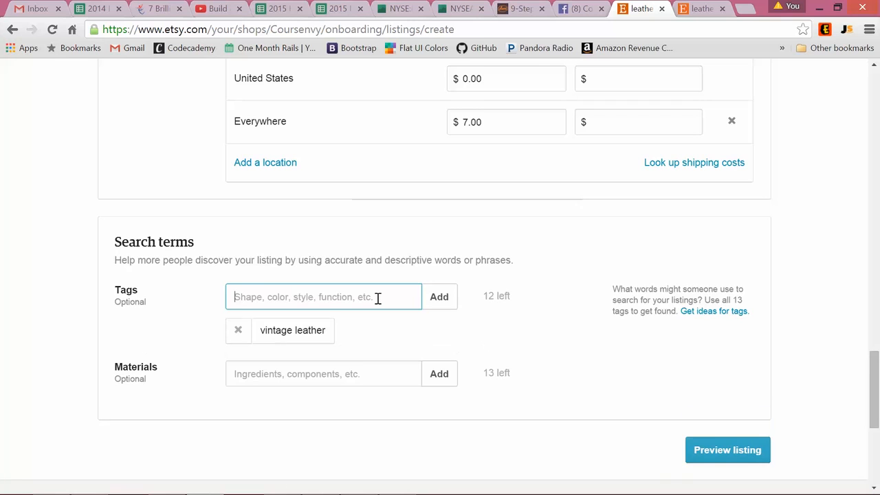
{"action": "type", "text": "leat"}
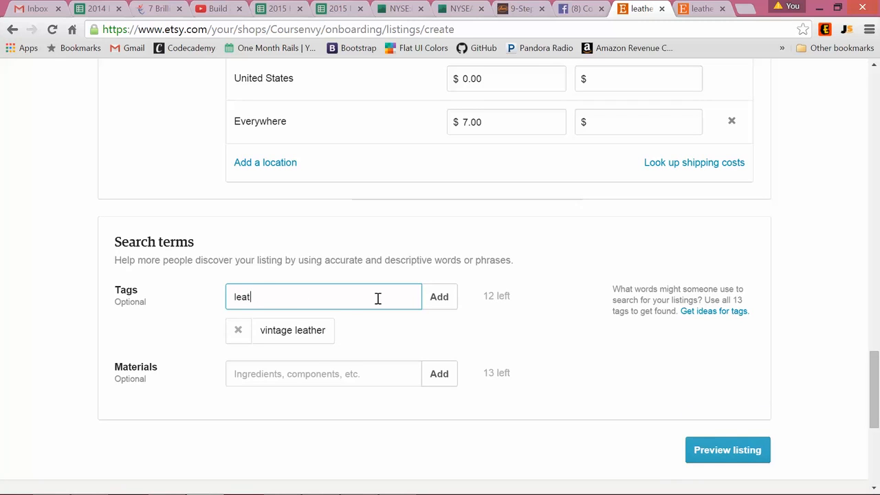
{"action": "type", "text": "her jacket"}
{"action": "key", "text": "Return"}
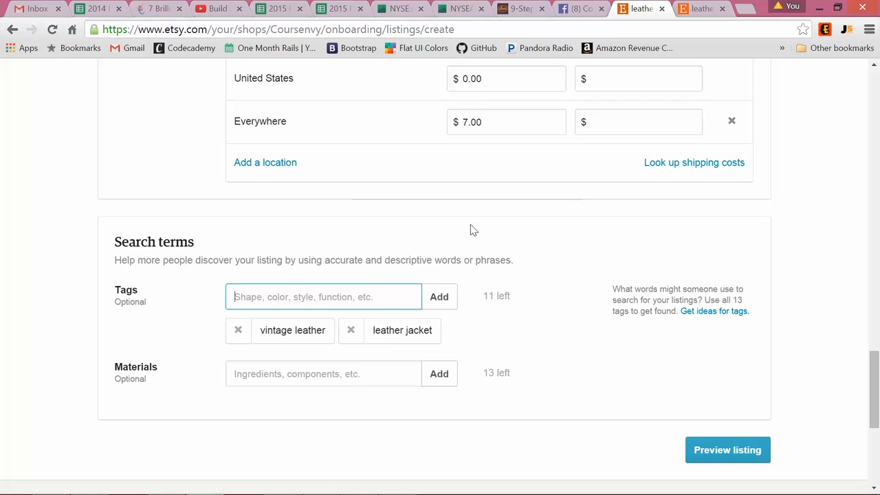